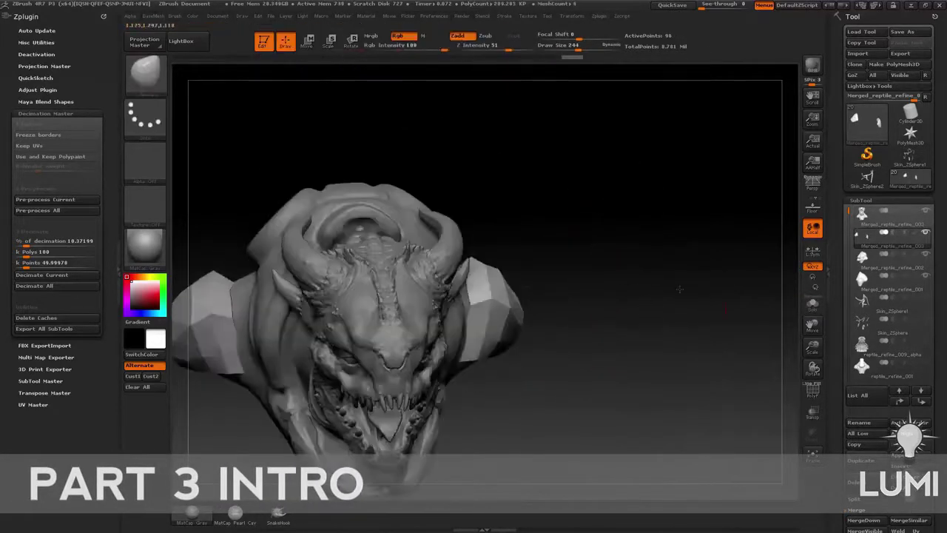
Solo the shoulder-armour pieces and inspect their looped panel strips from several sides.
{"action": "left_click", "coordinate": [812, 305]}
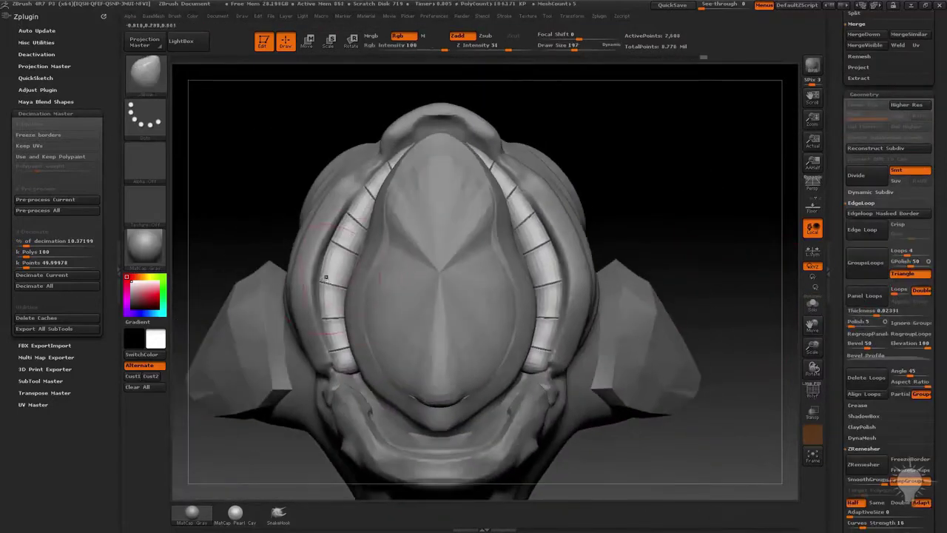
{"action": "left_click_drag", "start_coordinate": [648, 209], "coordinate": [666, 190]}
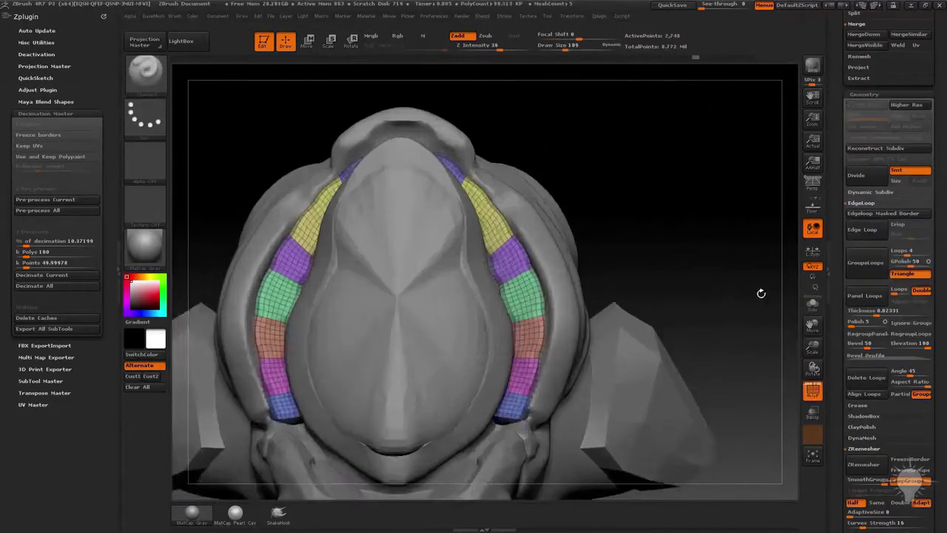
{"action": "left_click_drag", "start_coordinate": [757, 294], "coordinate": [716, 232]}
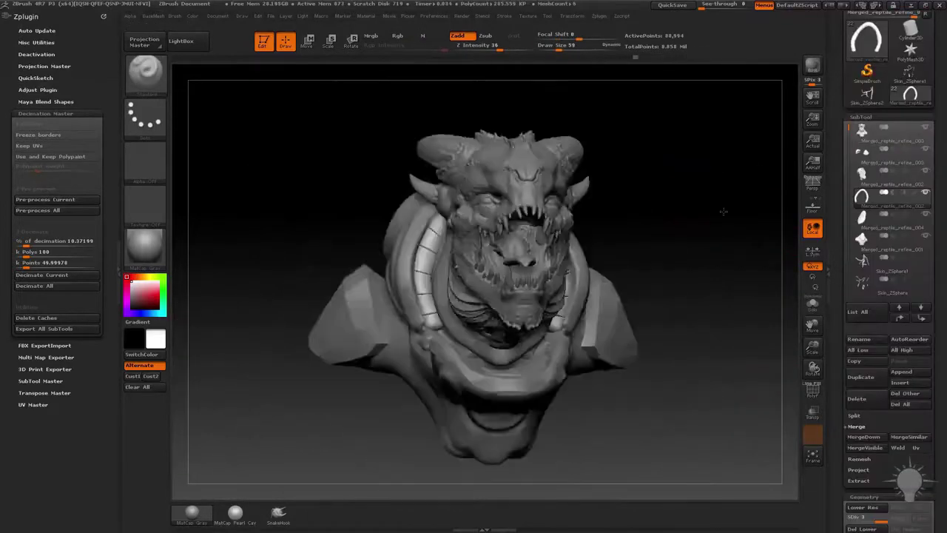
Orbit the mechanical dragon head through low three-quarter and side views.
{"action": "left_click_drag", "start_coordinate": [718, 212], "coordinate": [512, 250]}
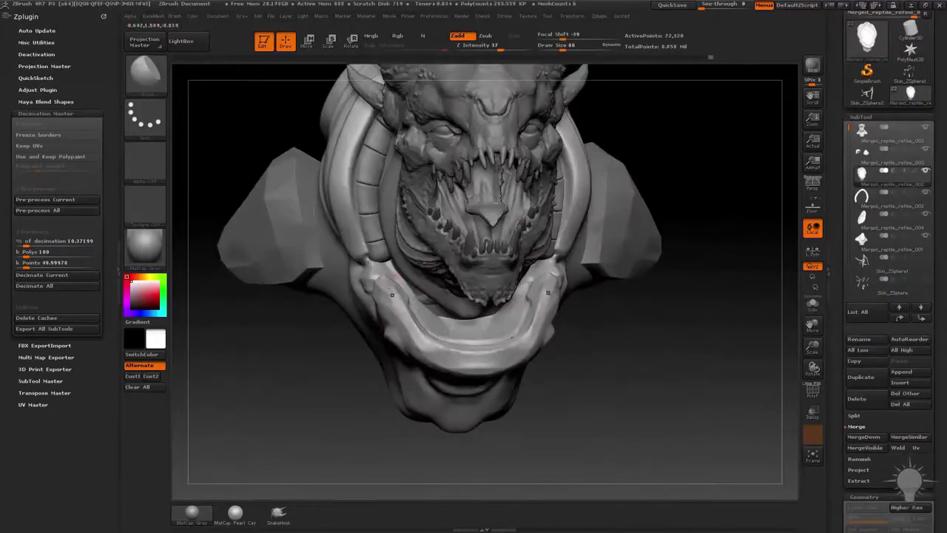
{"action": "mouse_move", "coordinate": [518, 311]}
{"action": "left_mouse_down"}
{"action": "mouse_move", "coordinate": [514, 363]}
{"action": "mouse_move", "coordinate": [467, 271]}
{"action": "left_mouse_up"}
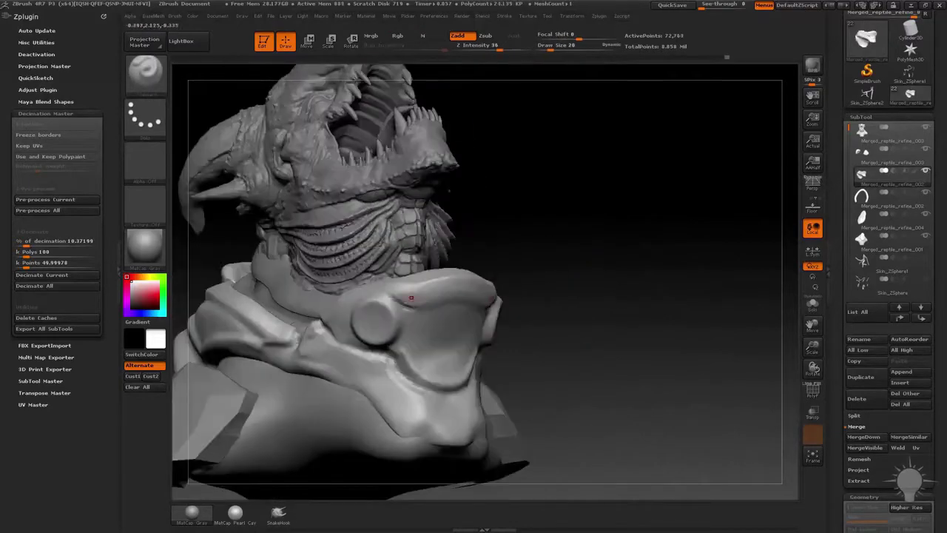
{"action": "mouse_move", "coordinate": [517, 296]}
{"action": "left_mouse_down"}
{"action": "mouse_move", "coordinate": [444, 311]}
{"action": "mouse_move", "coordinate": [468, 312]}
{"action": "left_mouse_up"}
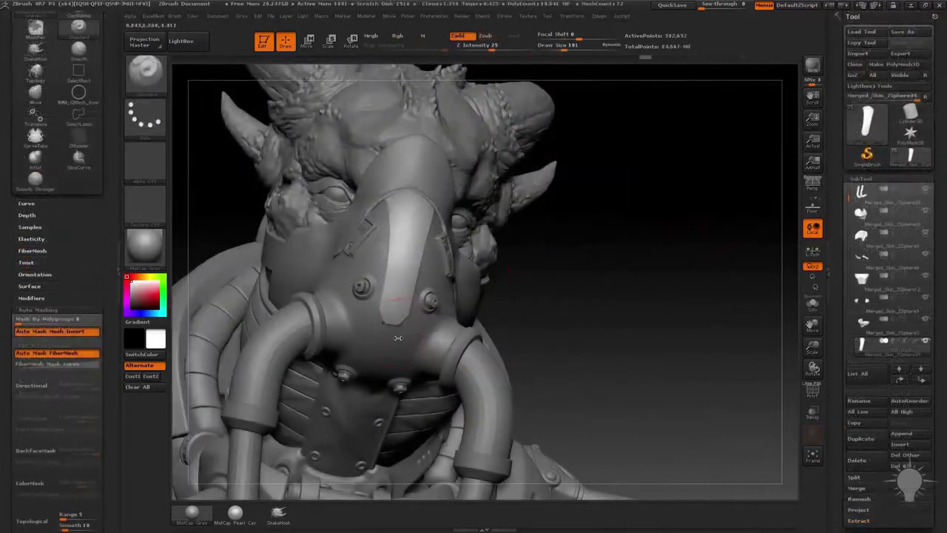
{"action": "left_click_drag", "start_coordinate": [700, 212], "coordinate": [688, 222]}
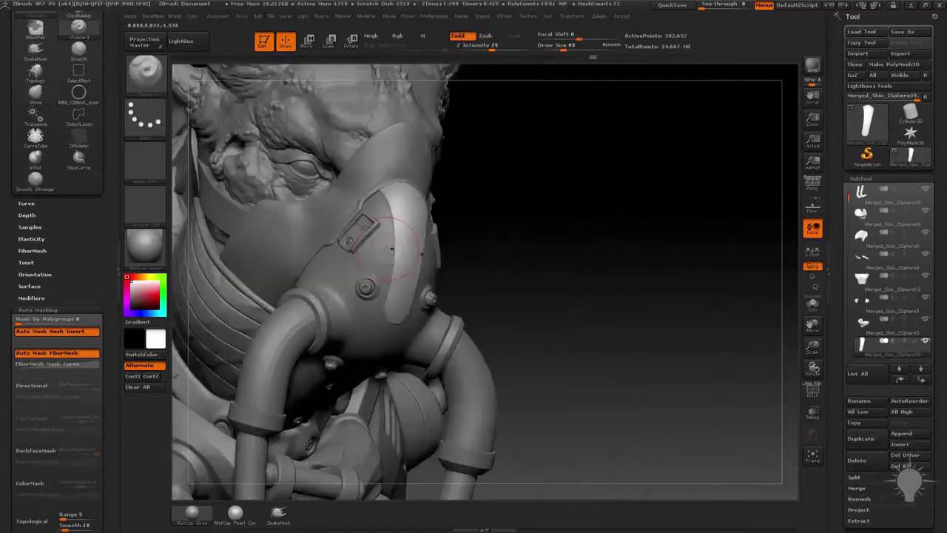
Isolate the top piece's two armour panels, frame the head, and bring up ZModeler actions.
{"action": "left_click", "coordinate": [409, 155], "text": "alt"}
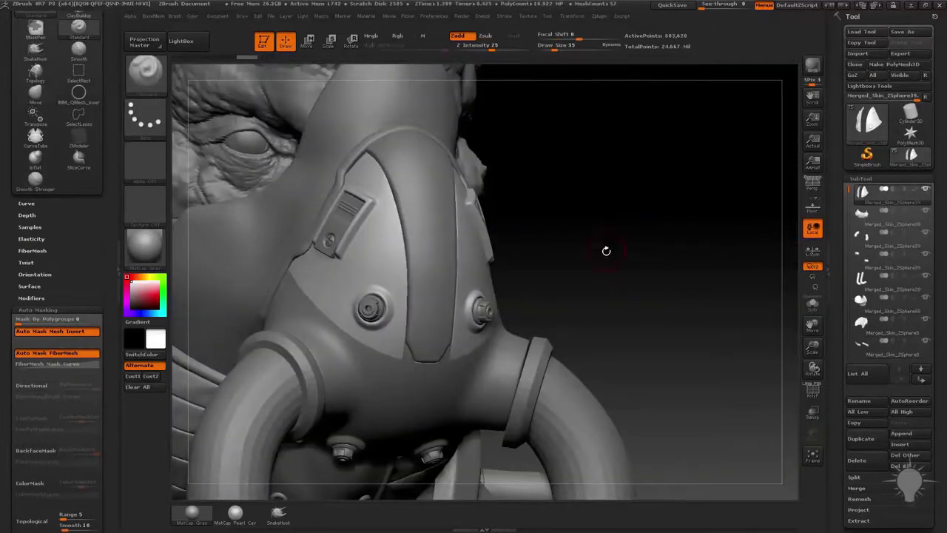
{"action": "left_click_drag", "start_coordinate": [606, 249], "coordinate": [605, 267]}
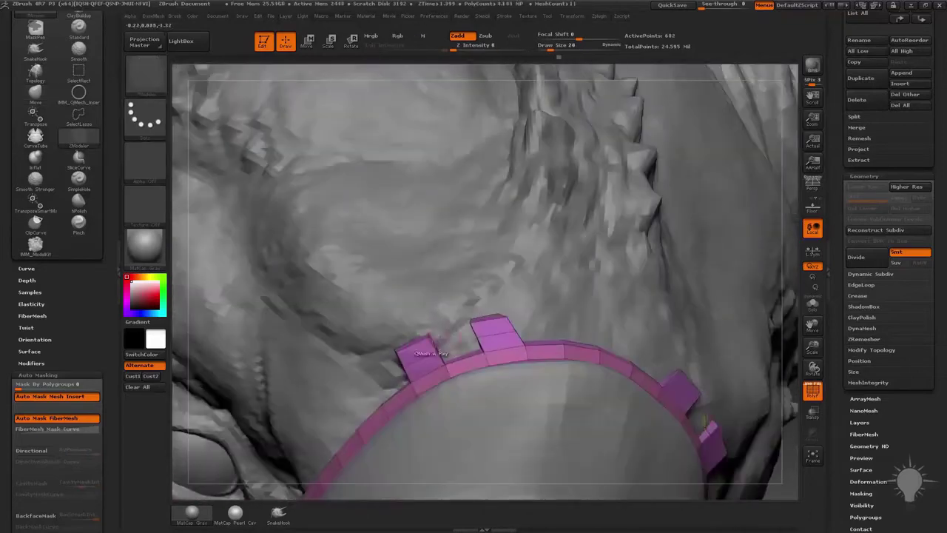
{"action": "key", "text": "space"}
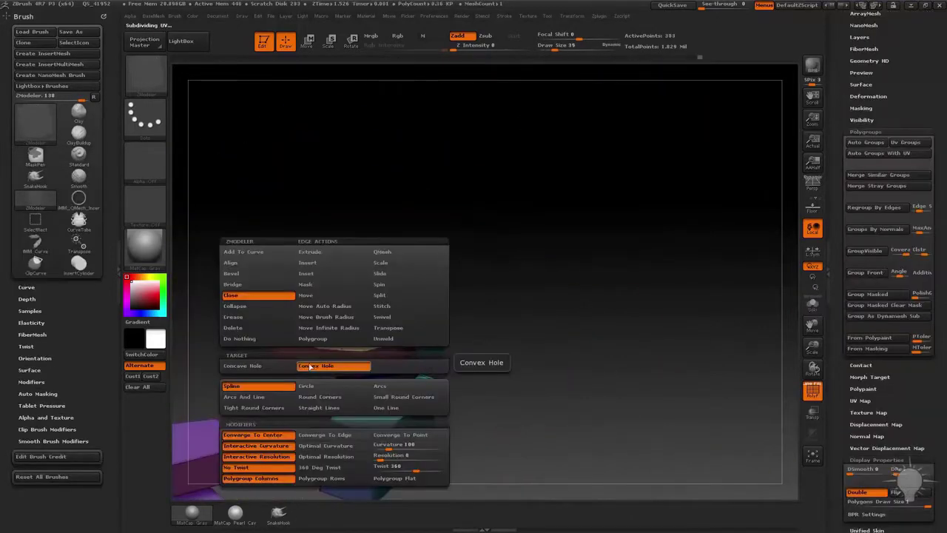
Close the hole with a convex cap, then undo and redo the arch bridge.
{"action": "left_click", "coordinate": [310, 366]}
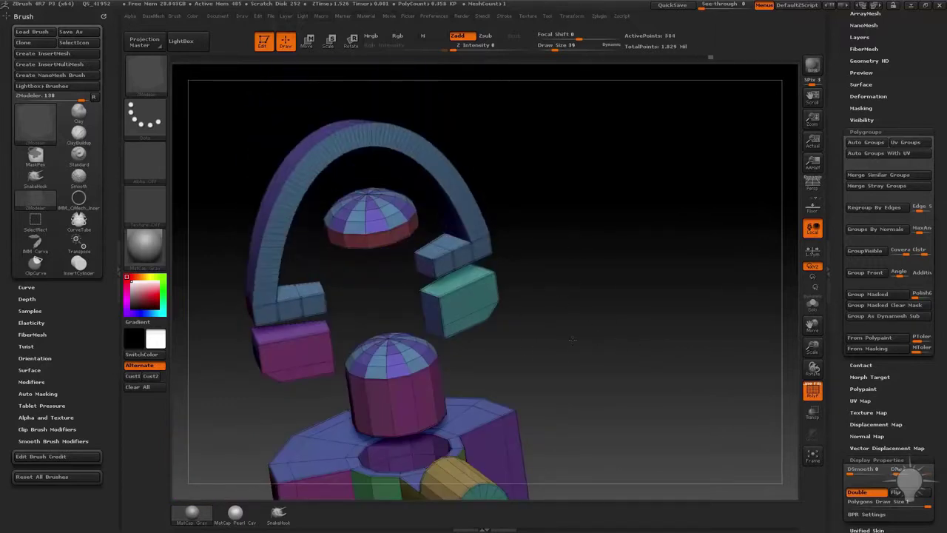
{"action": "key", "text": "ctrl+z"}
{"action": "key", "text": "space"}
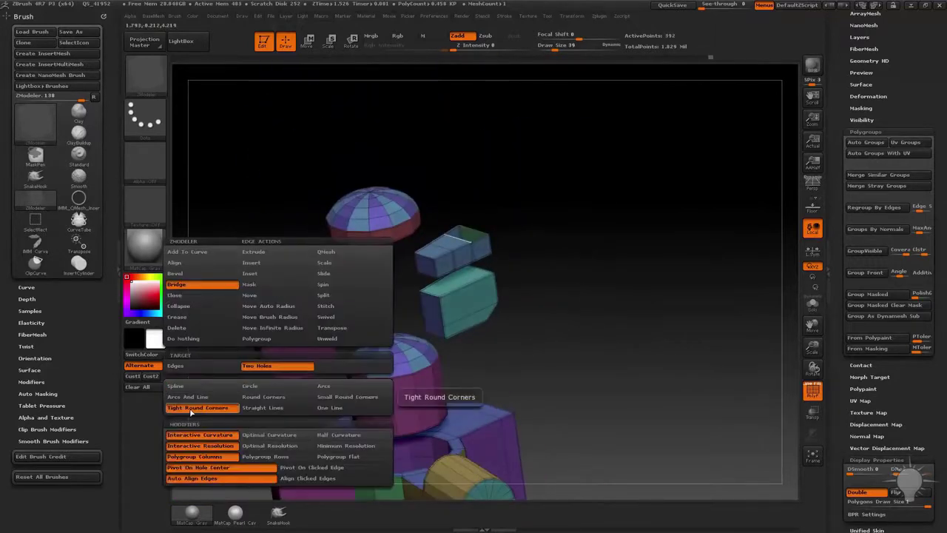
{"action": "key", "text": "ctrl+shift+z"}
{"action": "key", "text": "ctrl+z"}
{"action": "key", "text": "space"}
Rebuild the bridge with a Circle shape and Optimal Curvature, then inspect the ring-and-cylinder model.
{"action": "left_click", "coordinate": [291, 386]}
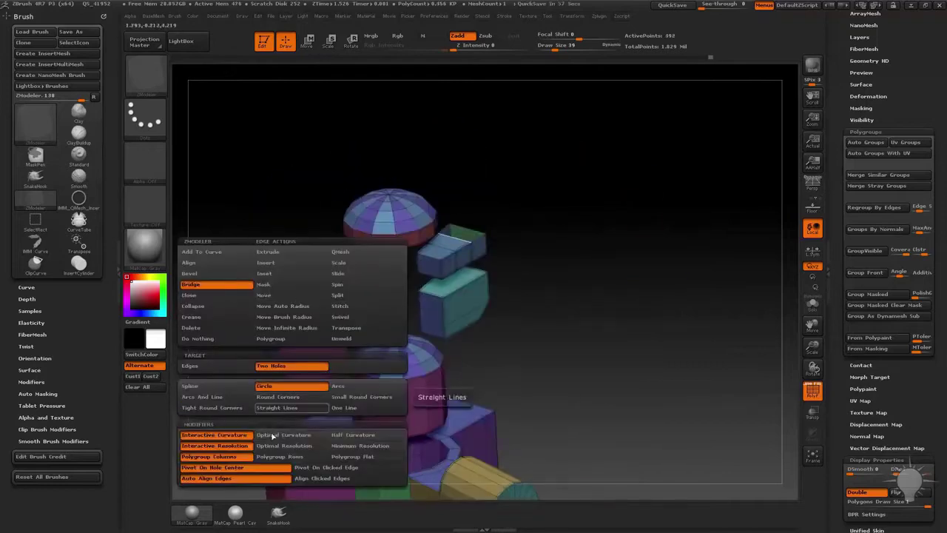
{"action": "left_click", "coordinate": [272, 437]}
{"action": "key", "text": "ctrl+shift+z"}
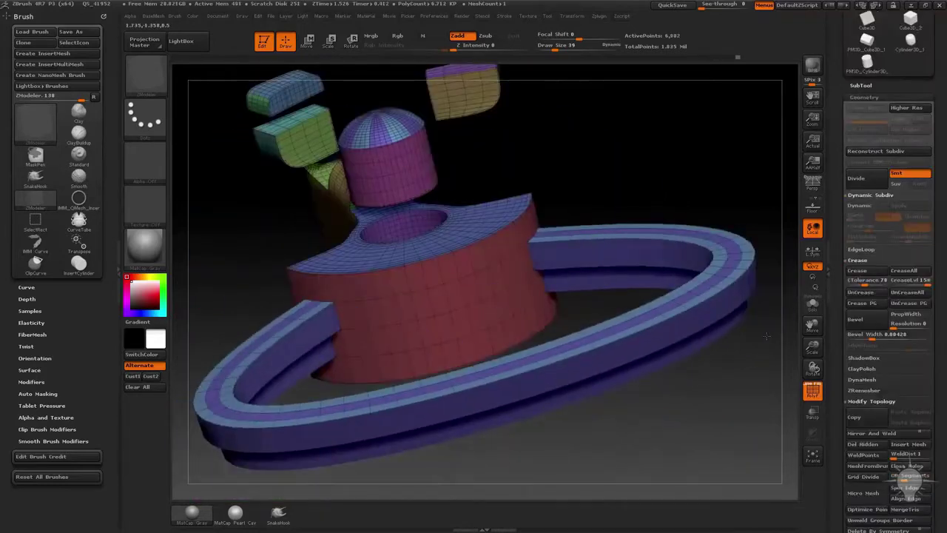
{"action": "left_click_drag", "start_coordinate": [766, 337], "coordinate": [644, 444]}
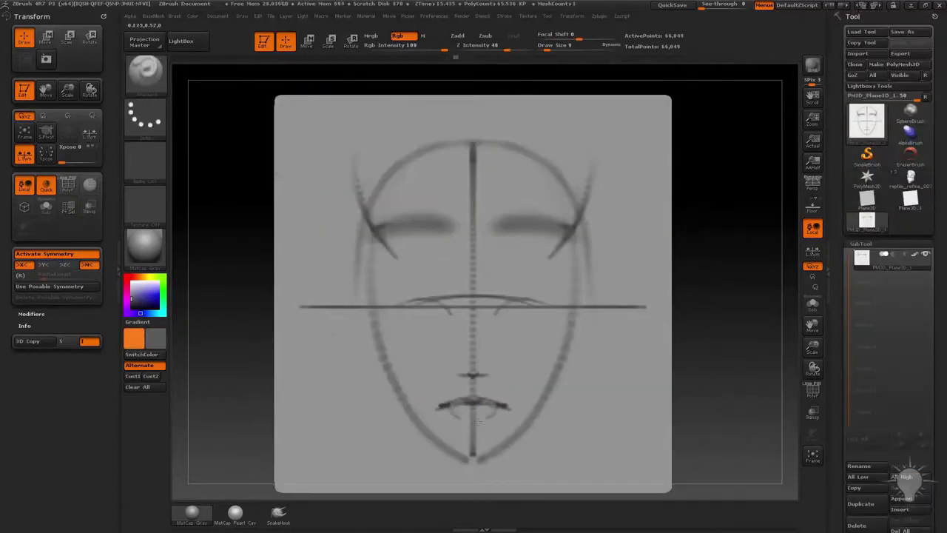
Set the secondary colour to white, paint a streaky dark wing stroke, and pick a green material.
{"action": "left_click", "coordinate": [135, 314]}
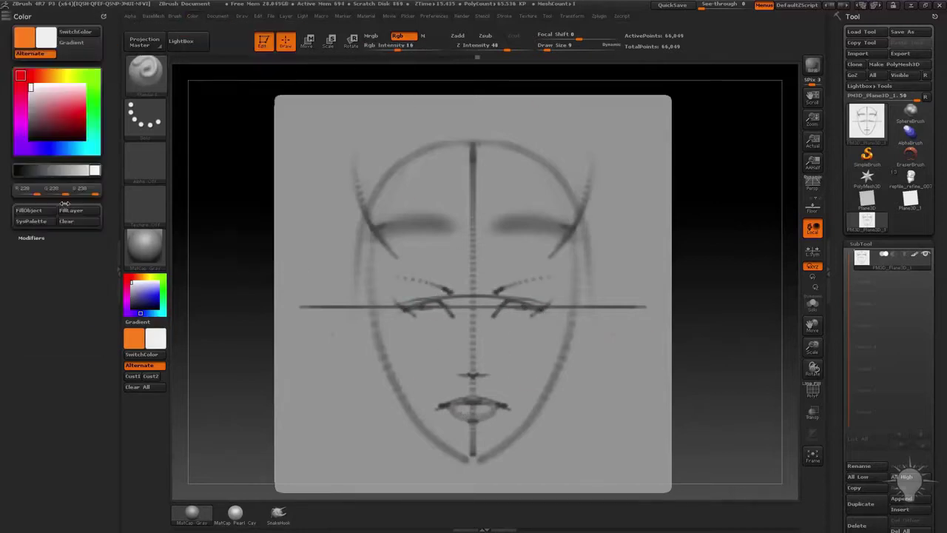
{"action": "left_click", "coordinate": [103, 16]}
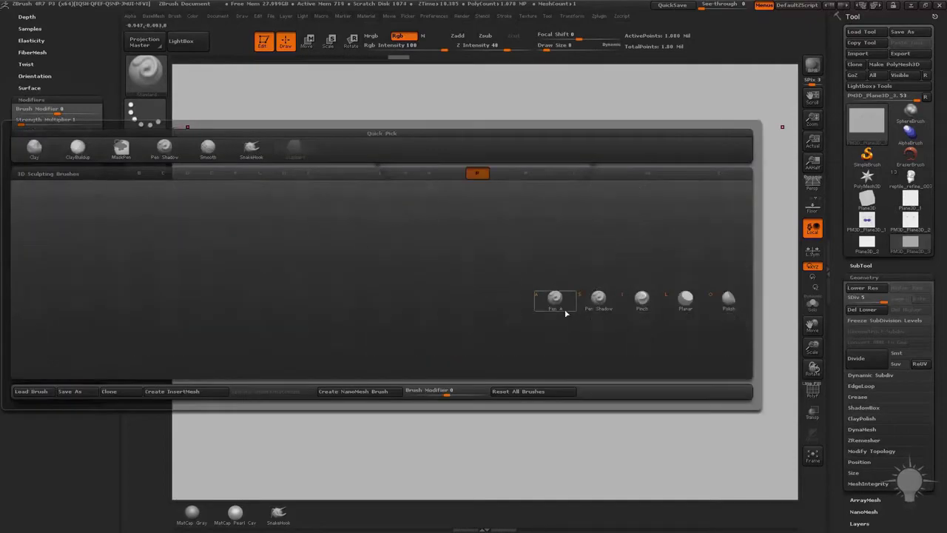
{"action": "left_click", "coordinate": [564, 311]}
{"action": "left_click_drag", "start_coordinate": [363, 152], "coordinate": [377, 212]}
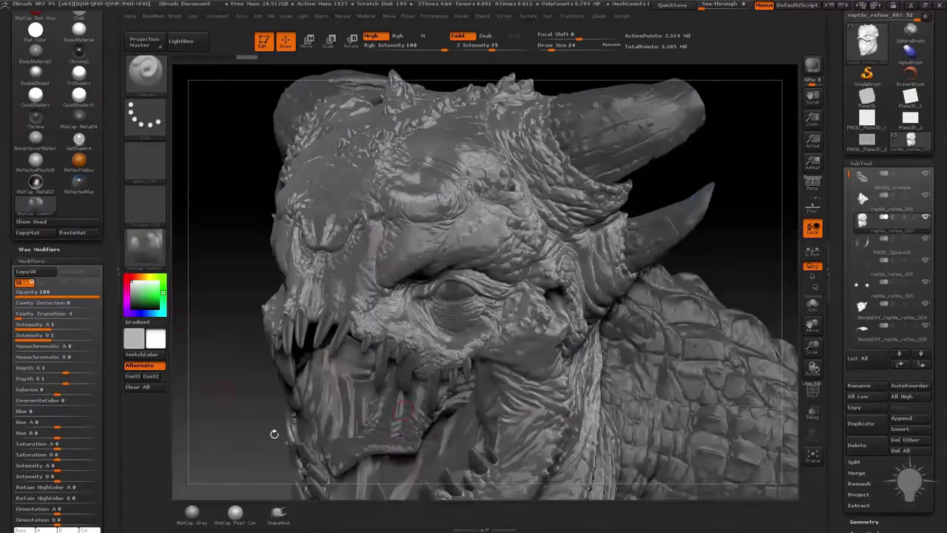
{"action": "left_click", "coordinate": [145, 244]}
{"action": "left_click", "coordinate": [203, 325]}
Apply the green material, switch to the reptile_refine_001 piece, and BPR-render the dragon bust.
{"action": "left_click", "coordinate": [145, 244]}
{"action": "left_click", "coordinate": [521, 266]}
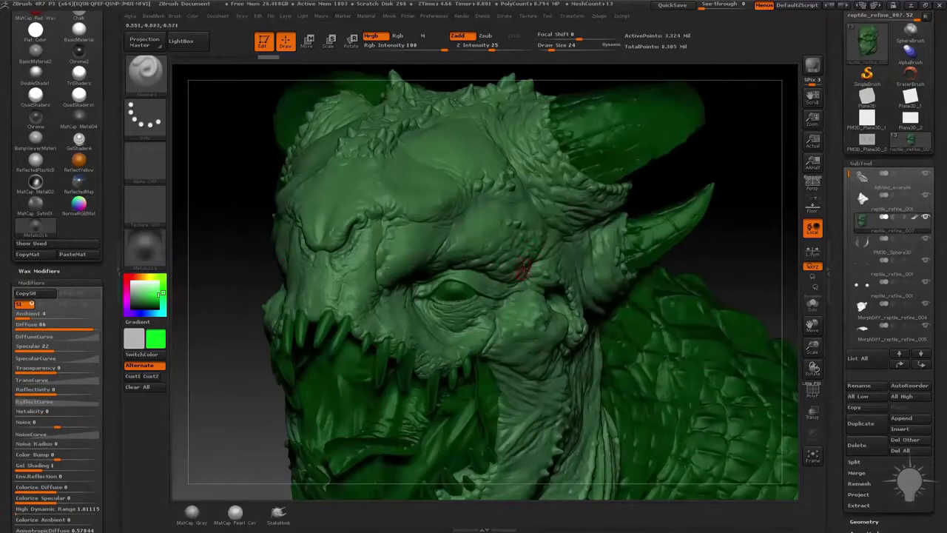
{"action": "left_click", "coordinate": [522, 266], "text": "alt"}
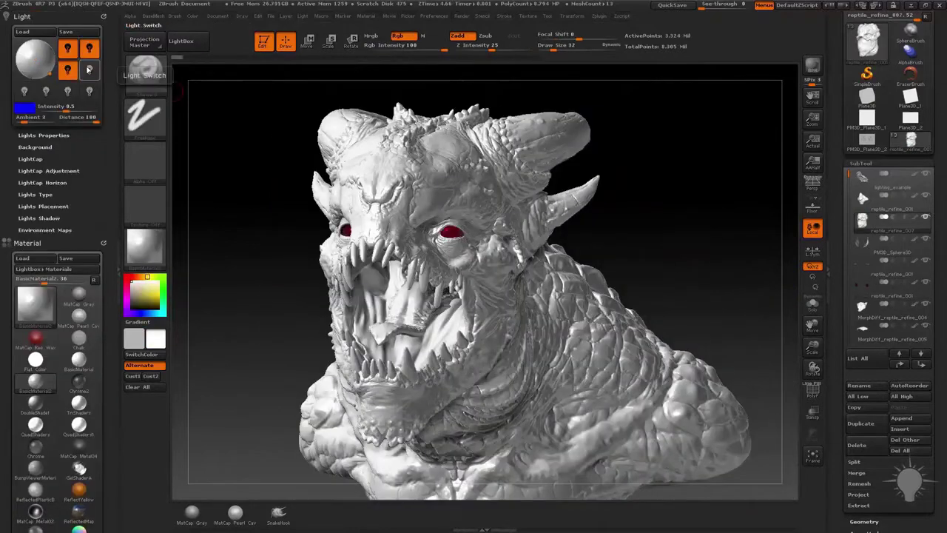
{"action": "key", "text": "shift+r"}
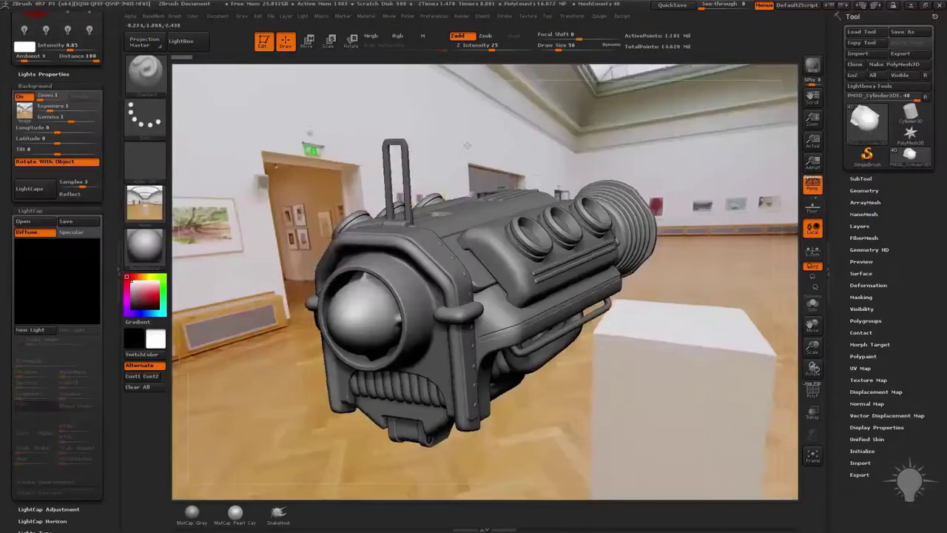
Light the gun with LightCap from the environment and place the tunnel backplate behind it.
{"action": "left_click_drag", "start_coordinate": [467, 145], "coordinate": [41, 193]}
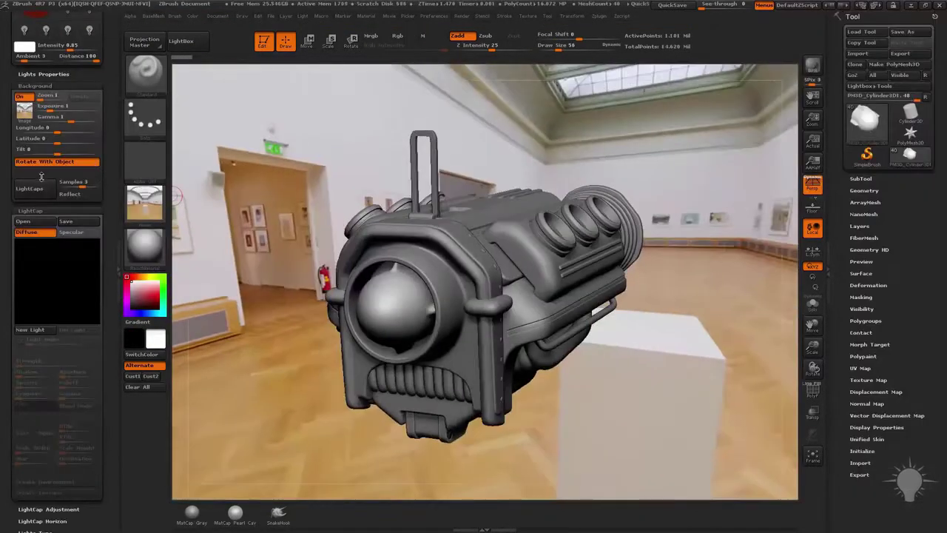
{"action": "left_click", "coordinate": [39, 189]}
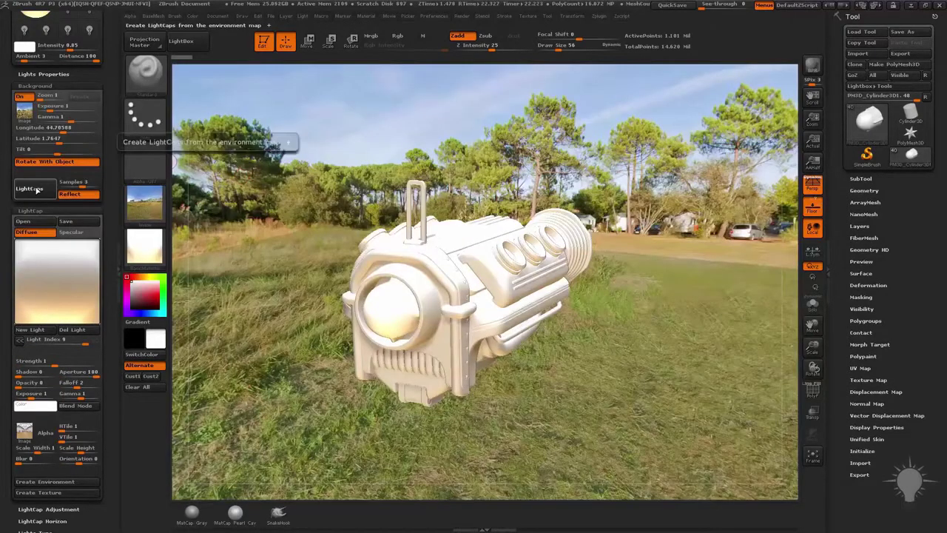
{"action": "left_click", "coordinate": [33, 189]}
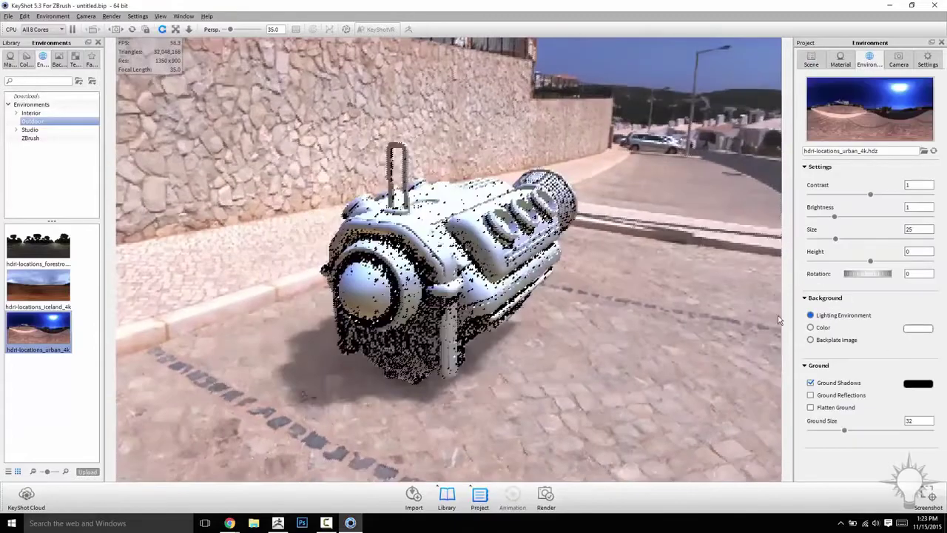
{"action": "left_click", "coordinate": [810, 327]}
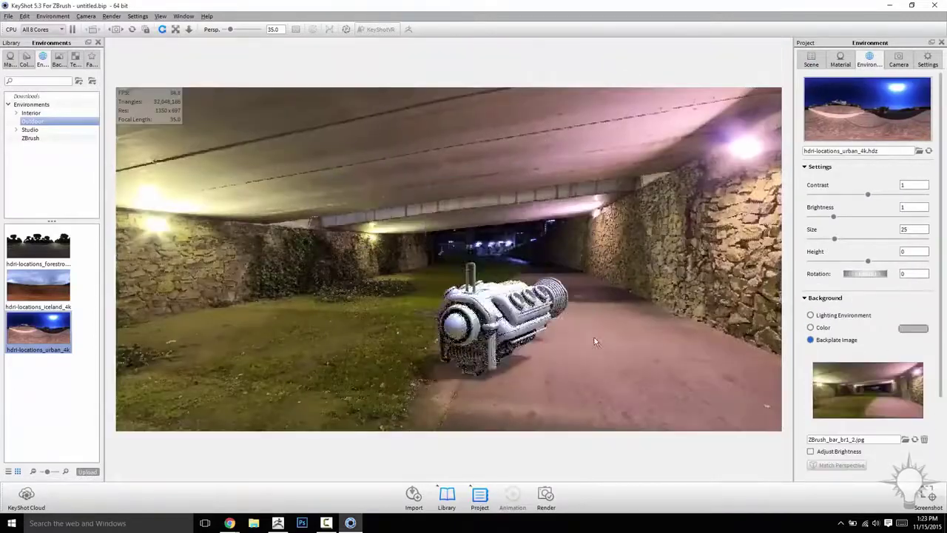
{"action": "left_click", "coordinate": [26, 60]}
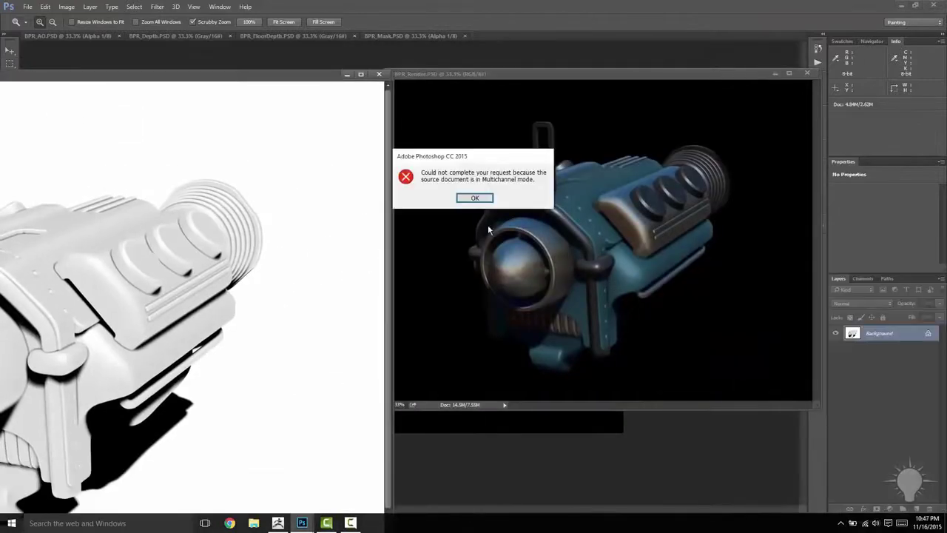
Dismiss the multichannel error, add a Levels adjustment, set Layer 1 to Screen, and toggle the reflections layer.
{"action": "left_click", "coordinate": [474, 198]}
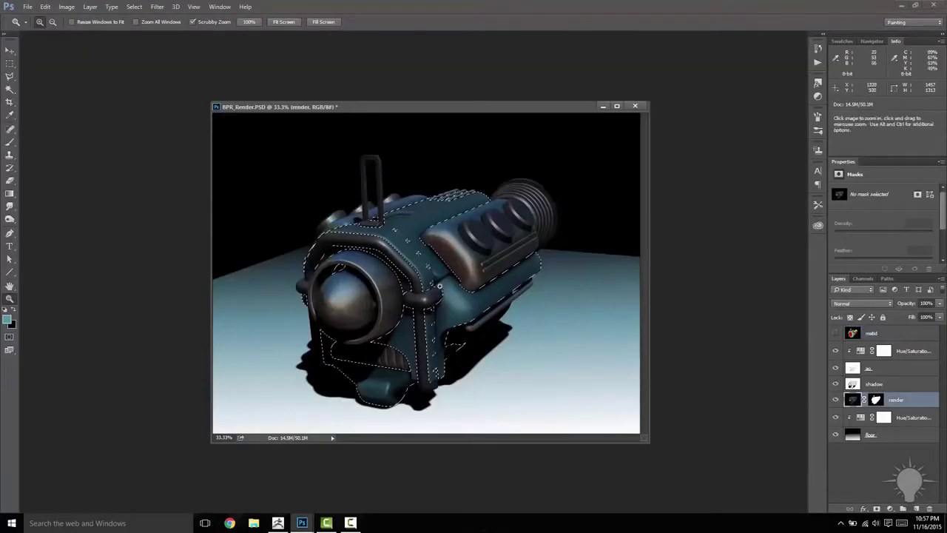
{"action": "left_click", "coordinate": [888, 510]}
{"action": "left_click", "coordinate": [873, 342]}
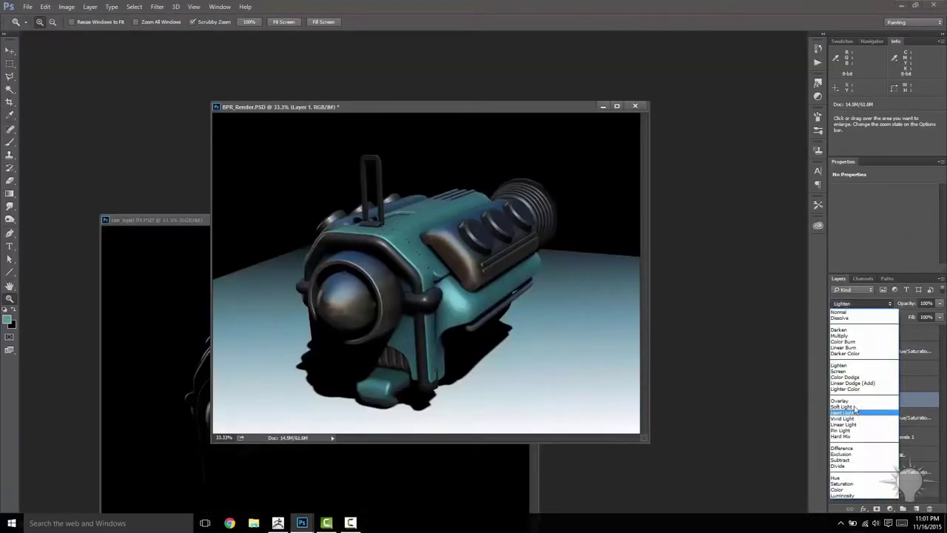
{"action": "left_click", "coordinate": [837, 399]}
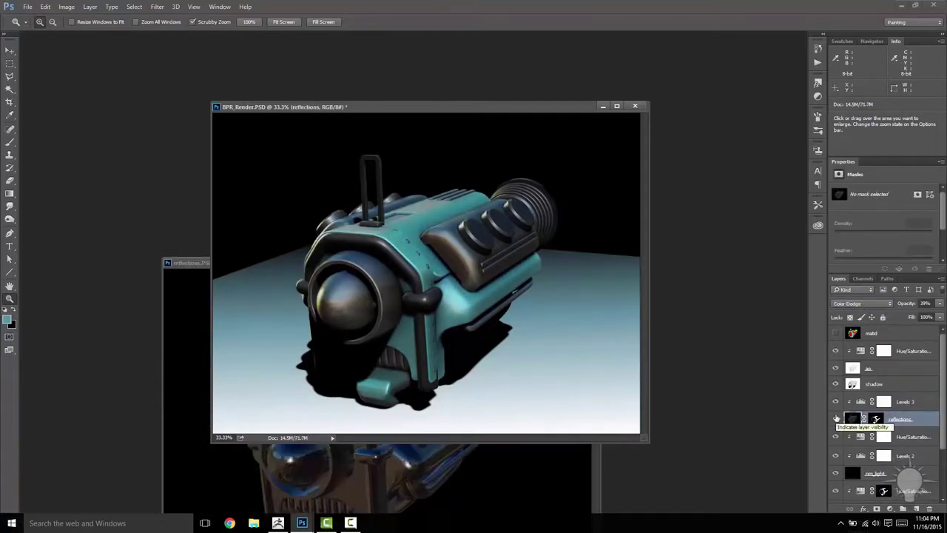
{"action": "left_click", "coordinate": [836, 419]}
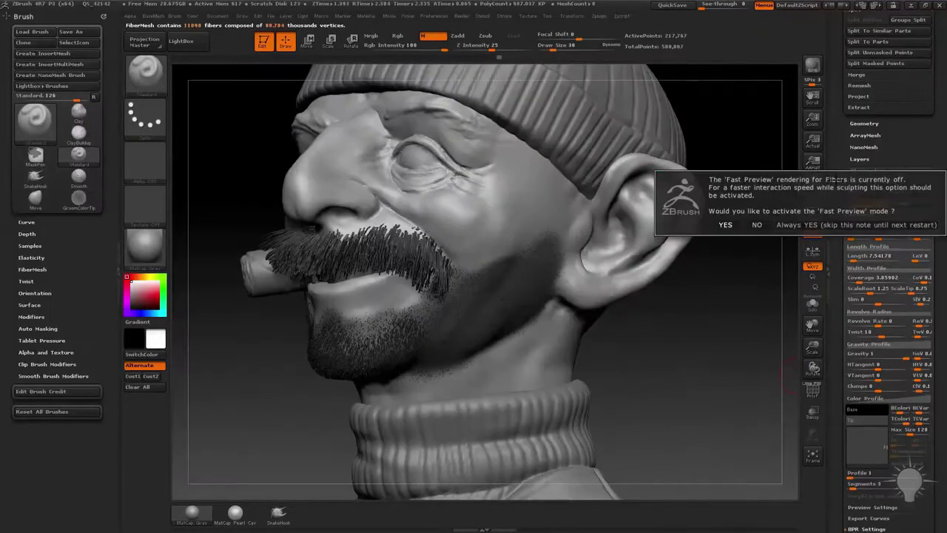
BPR-render the head, flatten its UVs to check seams, then give the shirt hexagon noise.
{"action": "left_click", "coordinate": [703, 228]}
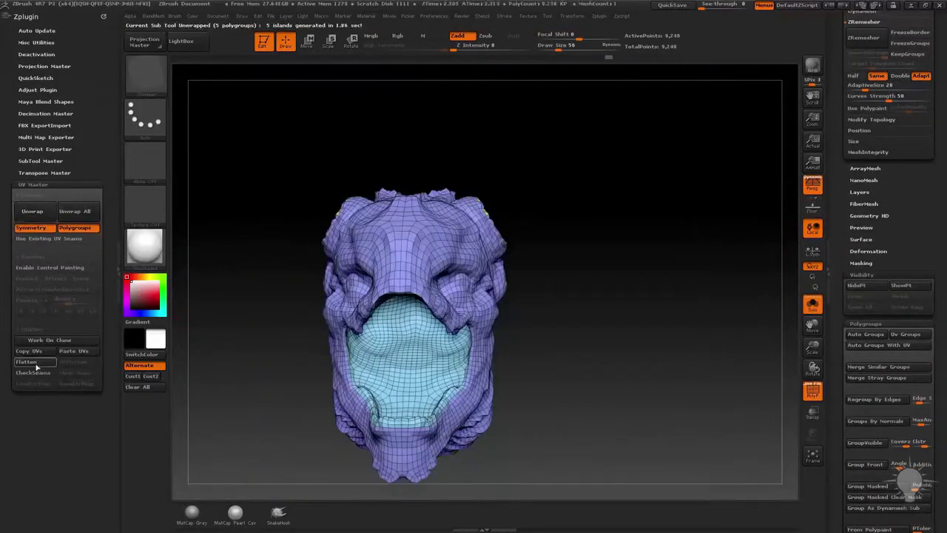
{"action": "left_click", "coordinate": [34, 367]}
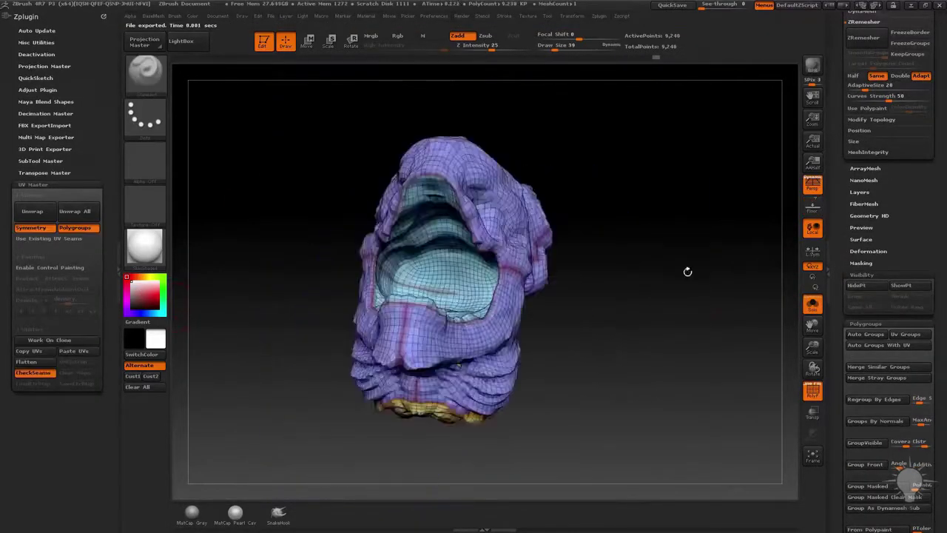
{"action": "left_click_drag", "start_coordinate": [680, 287], "coordinate": [563, 310]}
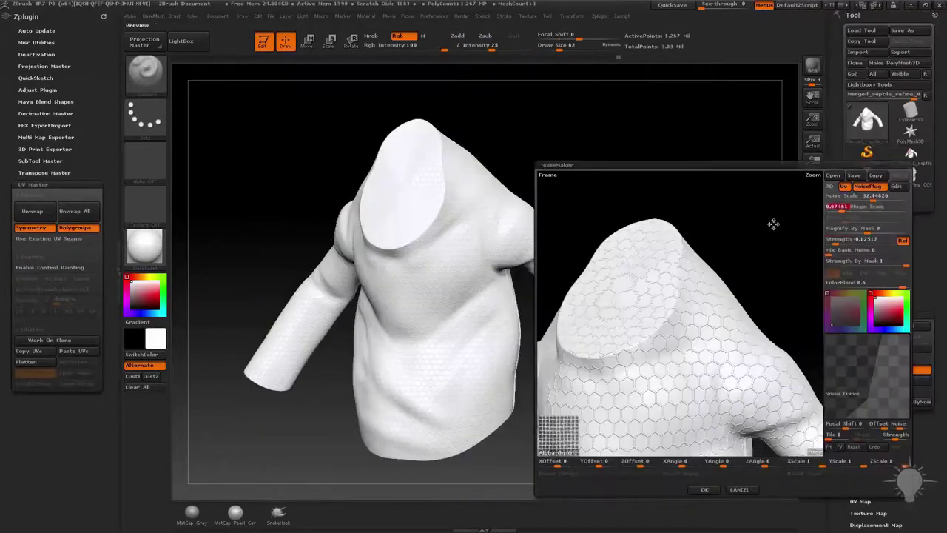
{"action": "left_click_drag", "start_coordinate": [772, 219], "coordinate": [560, 438]}
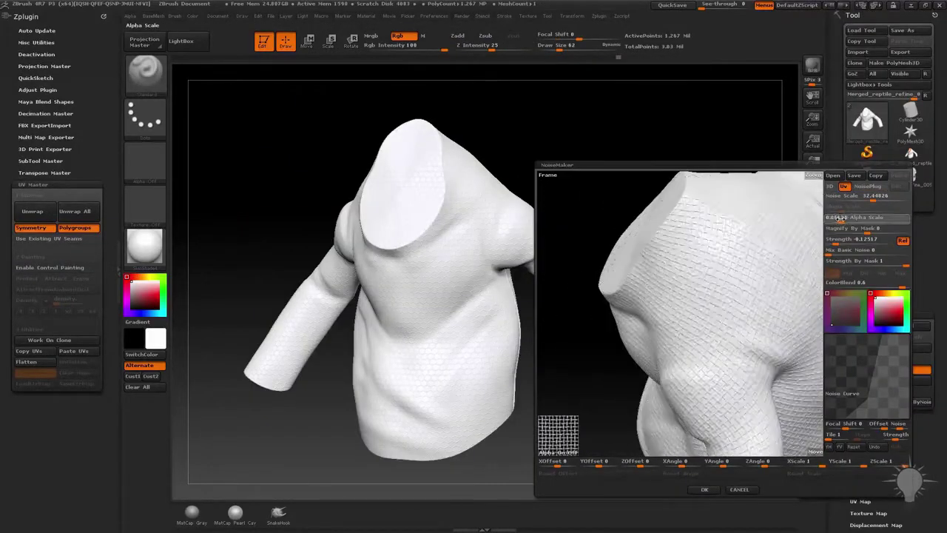
{"action": "left_click_drag", "start_coordinate": [665, 333], "coordinate": [777, 289]}
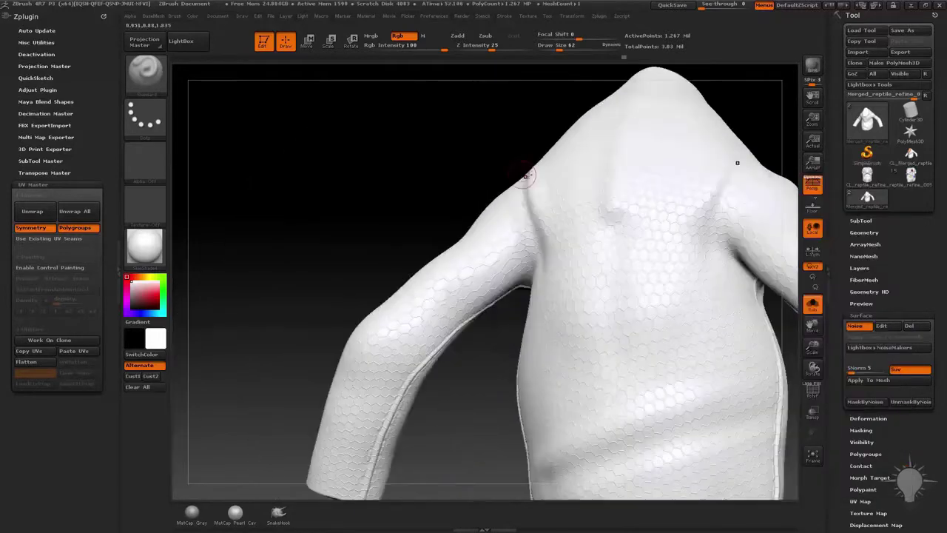
Swap the shirt's NanoMesh cubes for spikes and clip the instances at the border.
{"action": "left_click_drag", "start_coordinate": [733, 158], "coordinate": [739, 185]}
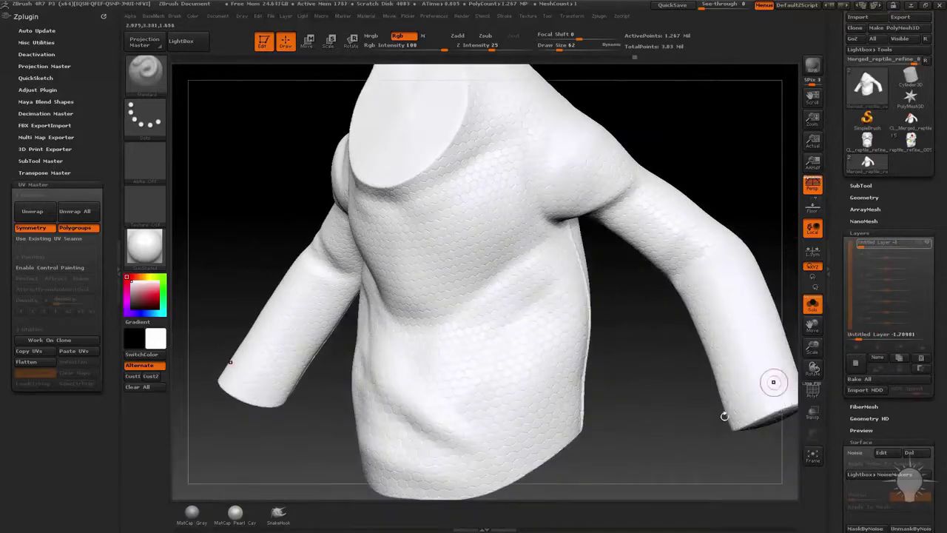
{"action": "left_click_drag", "start_coordinate": [776, 382], "coordinate": [218, 318]}
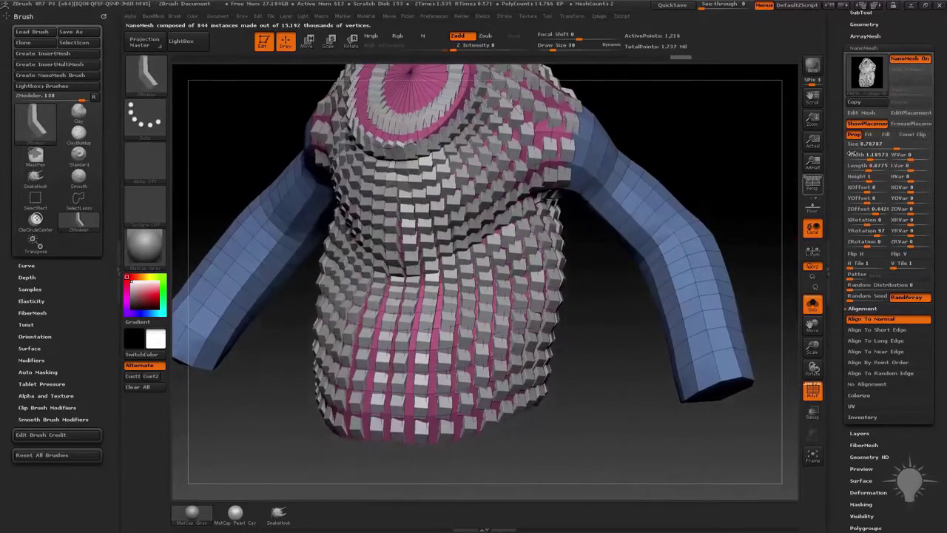
{"action": "left_click", "coordinate": [886, 134]}
{"action": "left_click", "coordinate": [921, 134]}
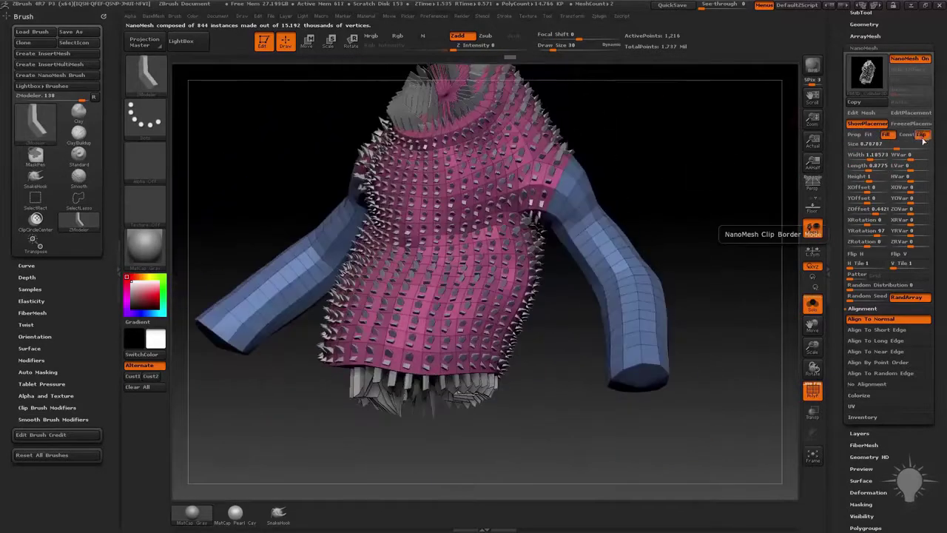
{"action": "left_click_drag", "start_coordinate": [740, 232], "coordinate": [866, 232]}
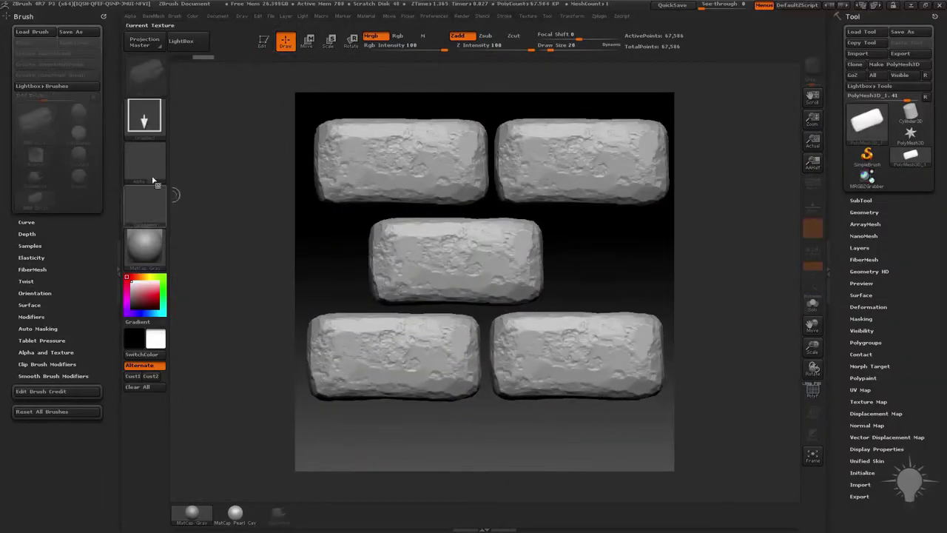
Capture the bricks as an alpha with GrabDoc and lay the enlarged pattern across the canvas.
{"action": "key", "text": "ctrl+shift+g"}
{"action": "left_click_drag", "start_coordinate": [210, 174], "coordinate": [370, 156]}
{"action": "left_click", "coordinate": [866, 154]}
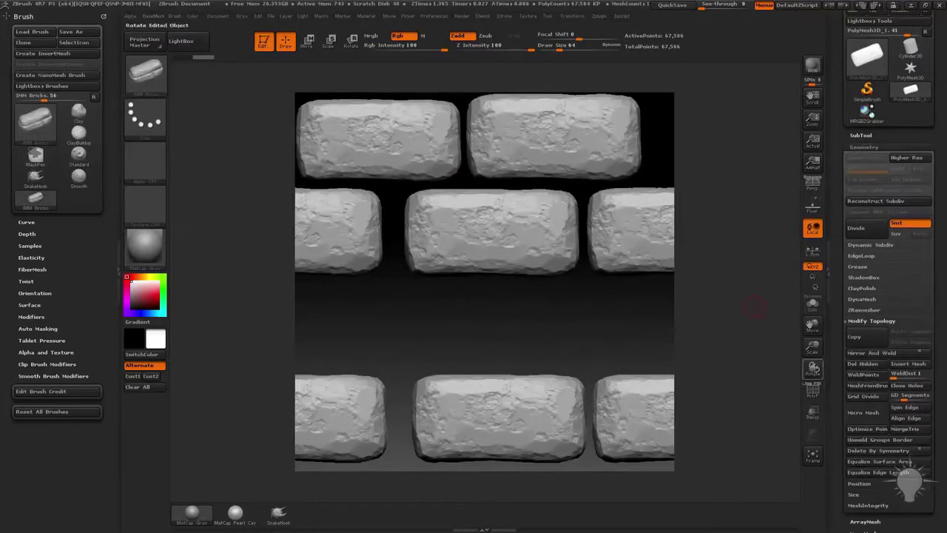
Show the brick pattern in normal-map colours, then check the render options and texture picker.
{"action": "left_click", "coordinate": [131, 109]}
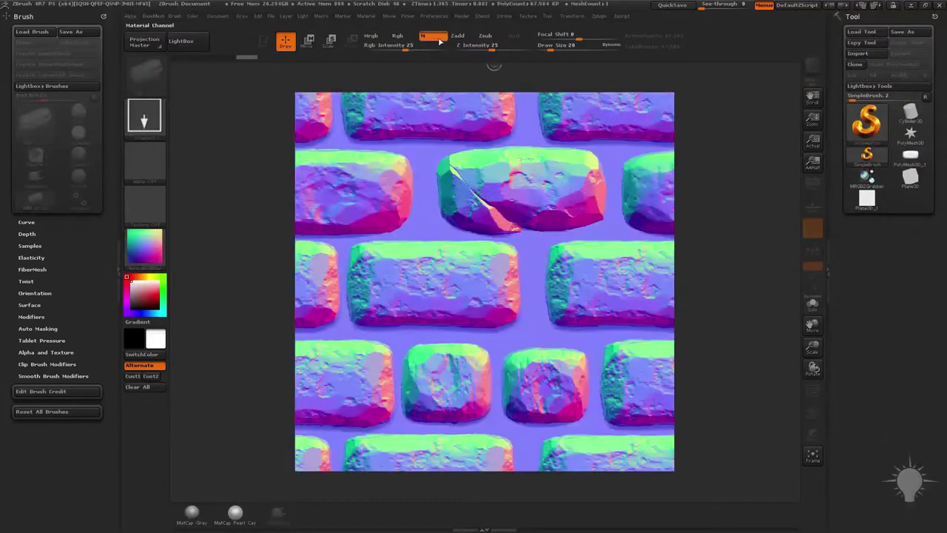
{"action": "left_click", "coordinate": [461, 16]}
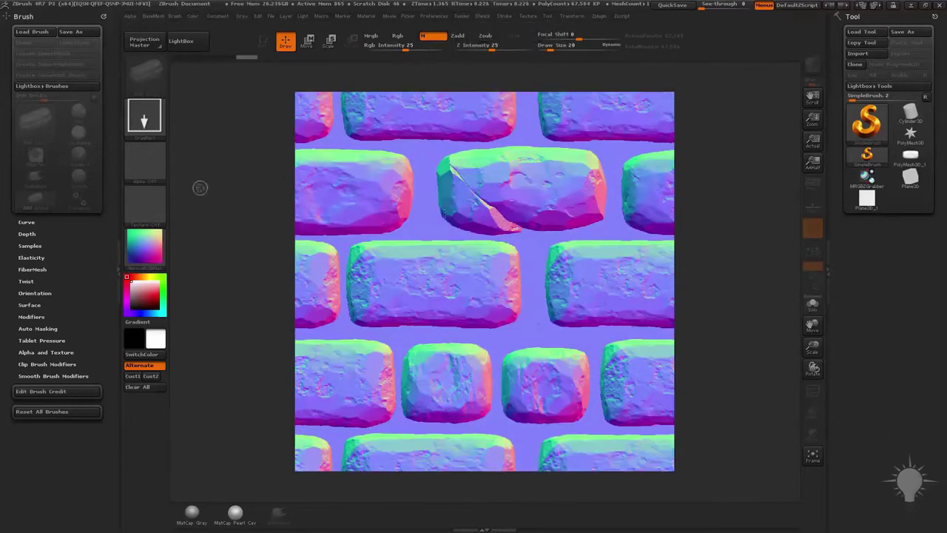
{"action": "left_click", "coordinate": [164, 198]}
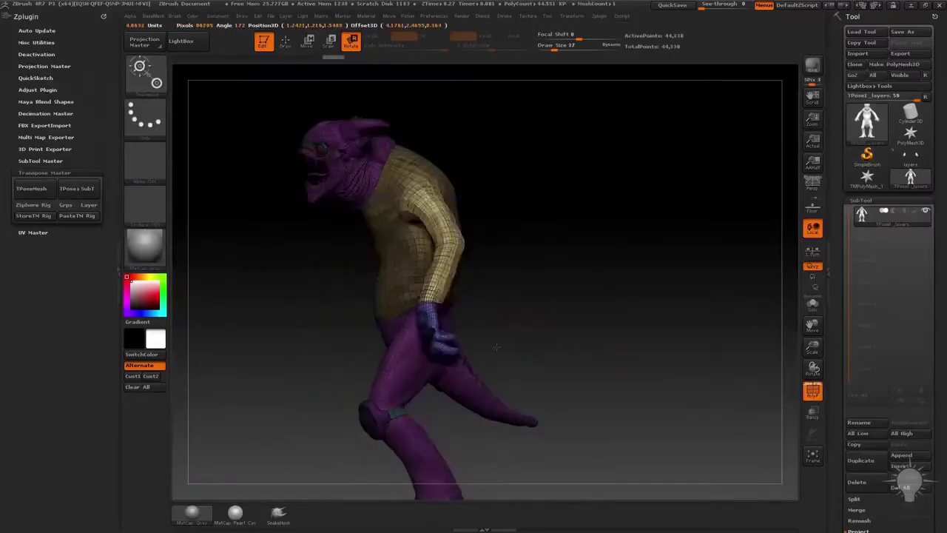
Turn the purple reptile character to front and three-quarter views, then zoom onto a leg.
{"action": "left_click_drag", "start_coordinate": [550, 282], "coordinate": [617, 281]}
{"action": "mouse_move", "coordinate": [608, 248]}
{"action": "left_mouse_down"}
{"action": "mouse_move", "coordinate": [596, 281]}
{"action": "mouse_move", "coordinate": [688, 268]}
{"action": "mouse_move", "coordinate": [648, 323]}
{"action": "left_mouse_up"}
{"action": "key", "text": "q"}
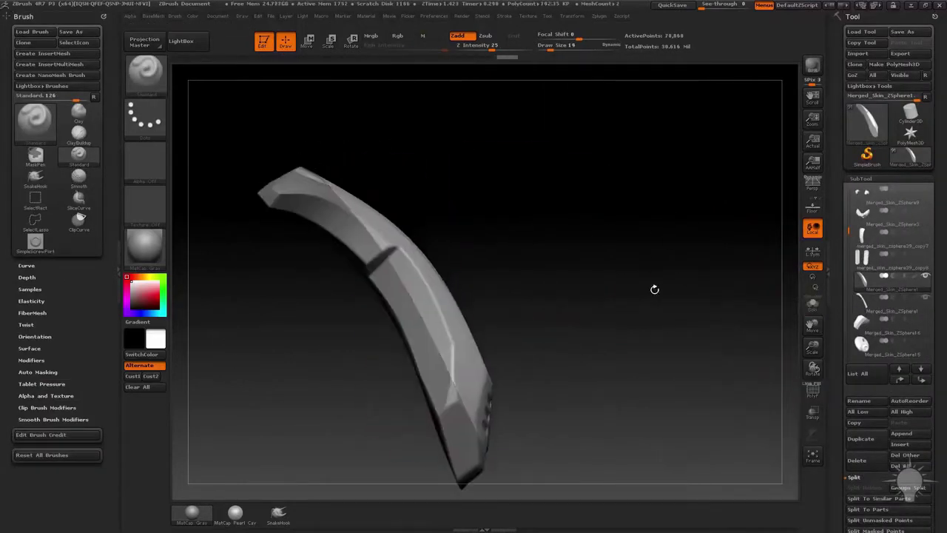
Slice the part with SliceCurve, insert a screw on the white panel, add InsertSphere rivets, and ClipCurve-trim it.
{"action": "key", "text": "ctrl+shift"}
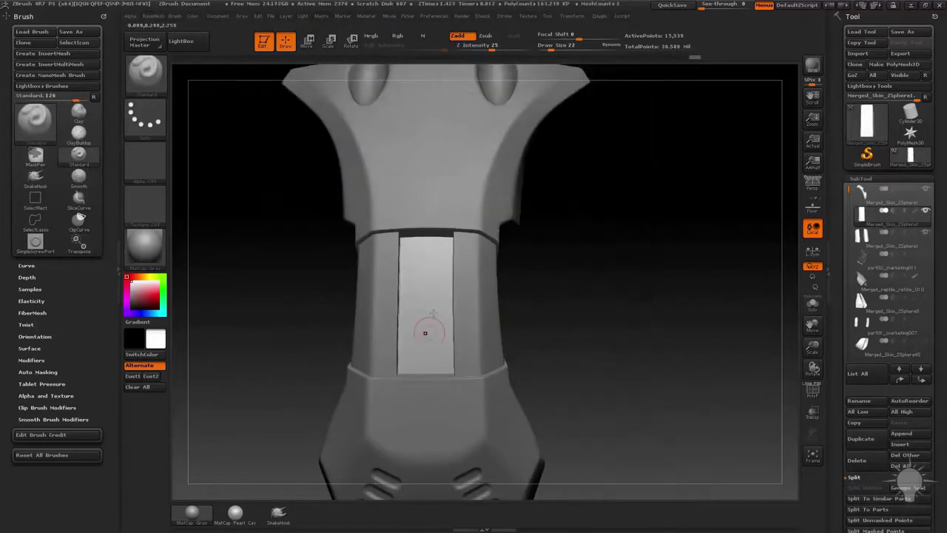
{"action": "left_click_drag", "start_coordinate": [427, 289], "coordinate": [426, 313]}
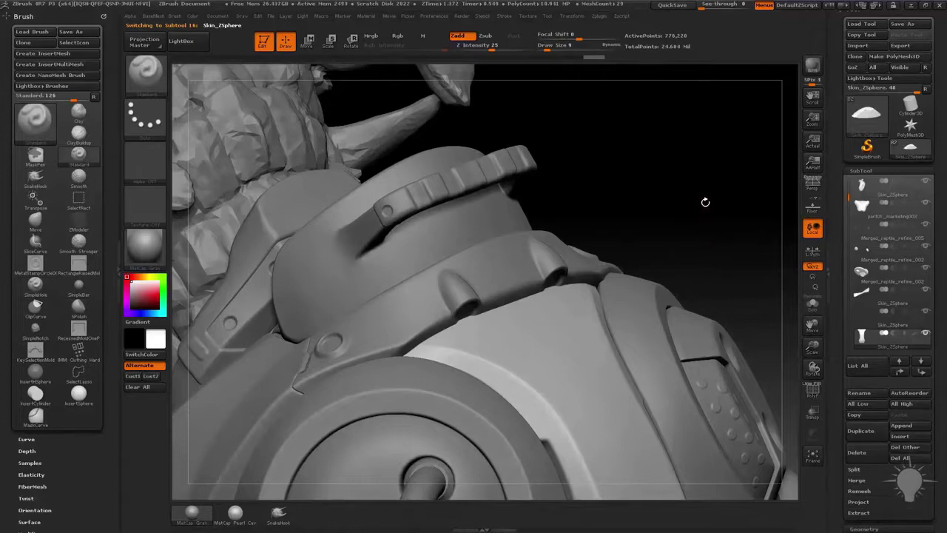
{"action": "key", "text": "b"}
{"action": "key", "text": "i"}
{"action": "key", "text": "s"}
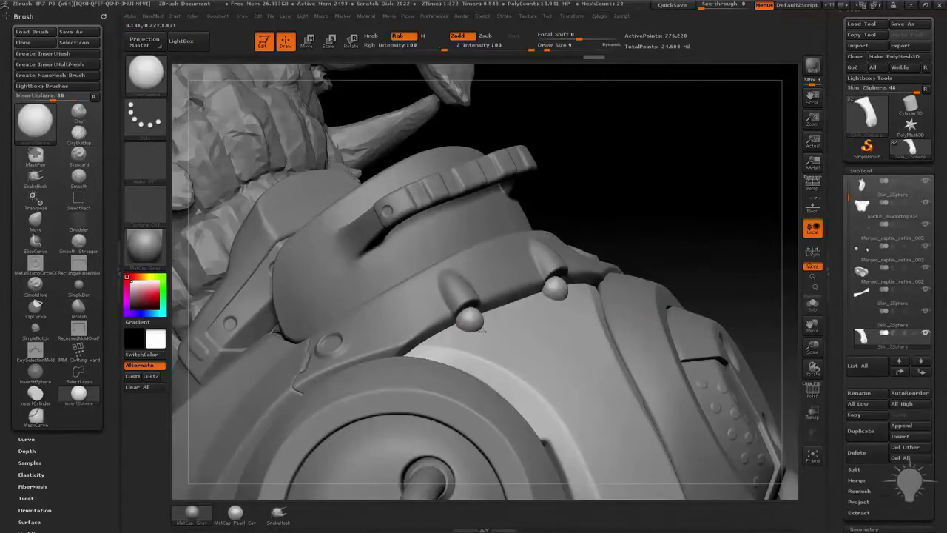
{"action": "left_click_drag", "start_coordinate": [227, 251], "coordinate": [448, 301], "text": "ctrl+shift"}
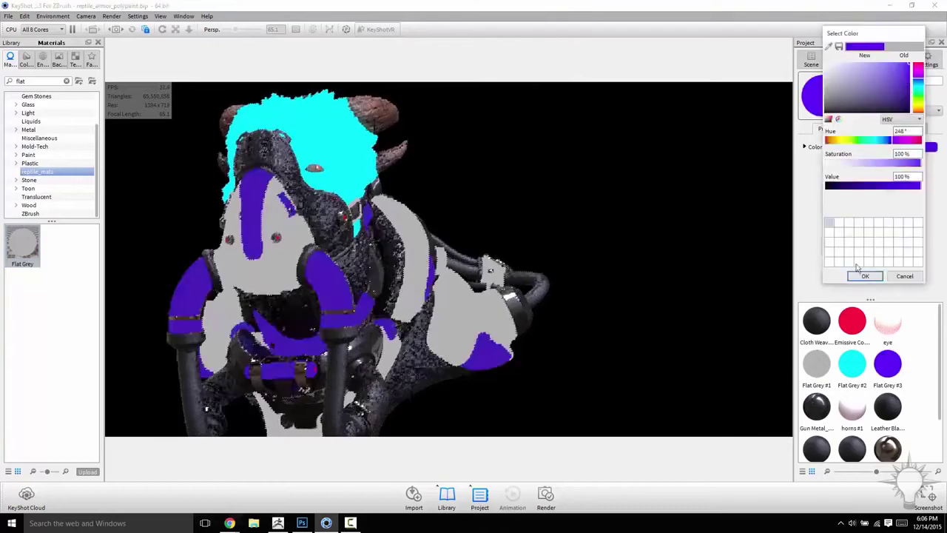
Confirm the grey colour choice, then bring up the options for the paint_matte layer.
{"action": "left_click", "coordinate": [863, 276]}
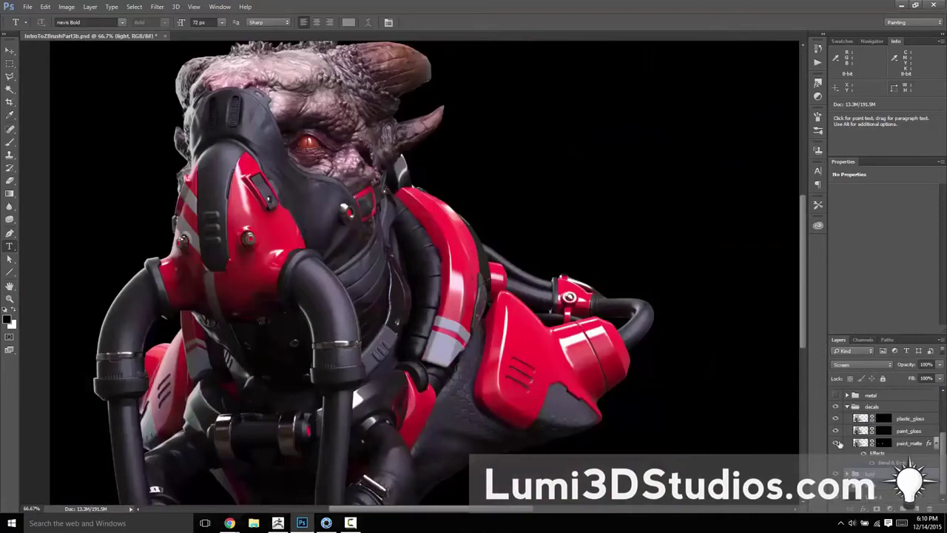
{"action": "right_click", "coordinate": [838, 442]}
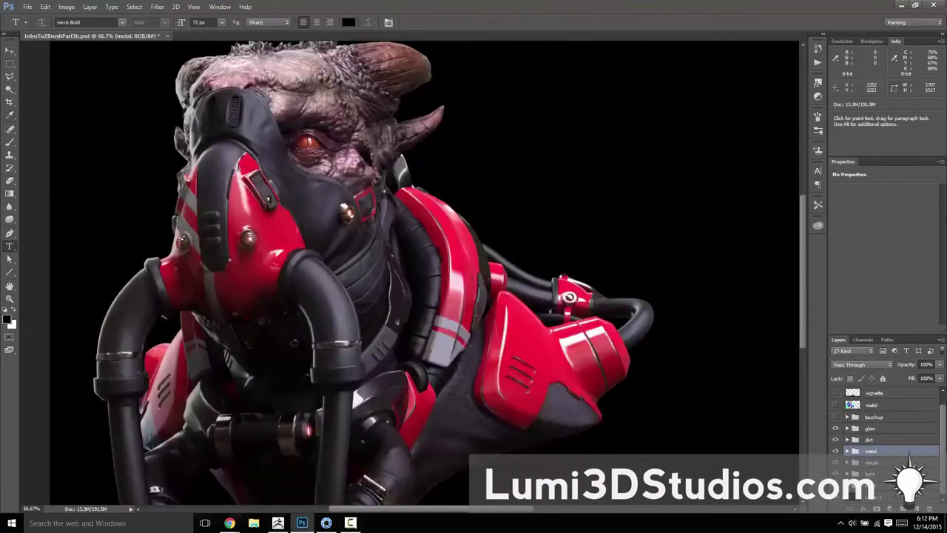